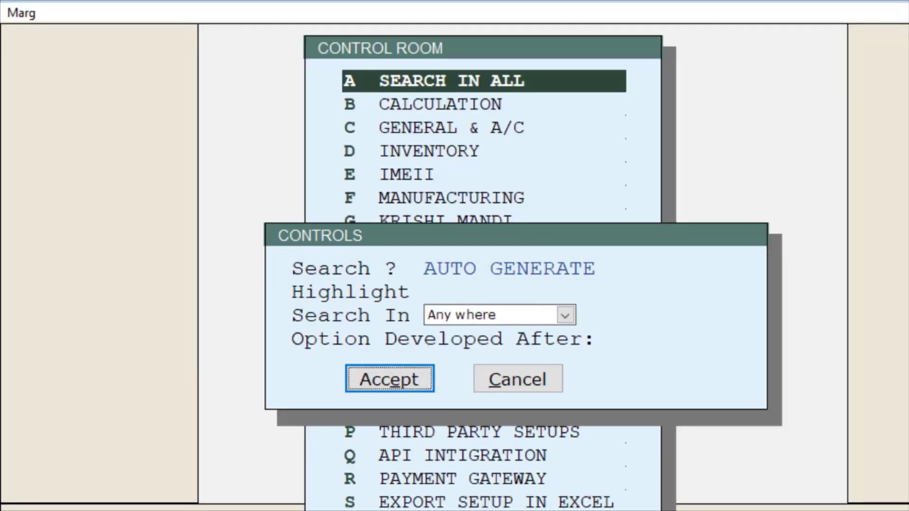
Step: Open the AUTO GENERATE settings found through the Control Room search
key(Return)
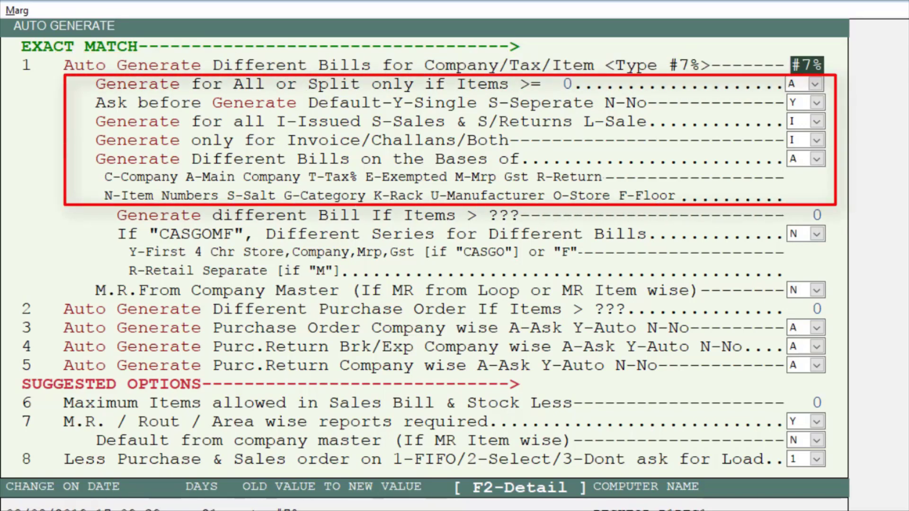
Step: Leave 'Generate for All or Split' at A (All) and move on to 'Ask before Generate'
key(Return)
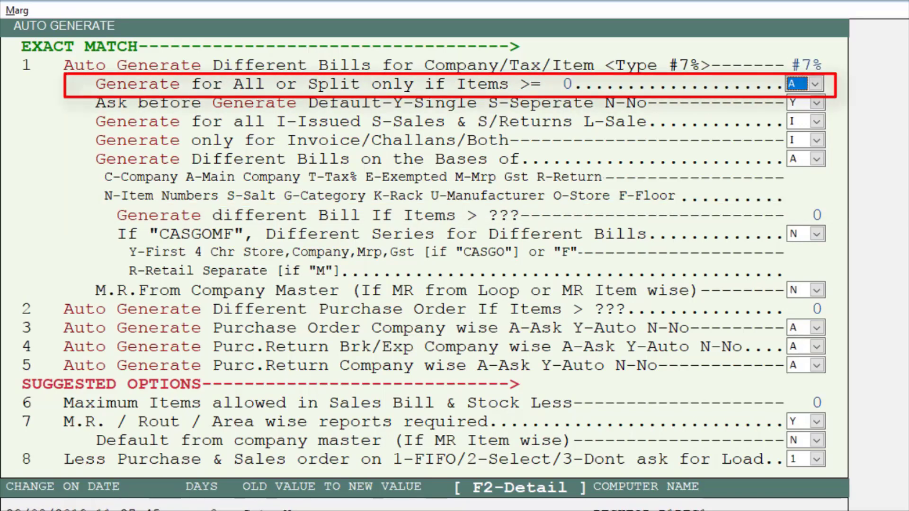
key(alt+Down)
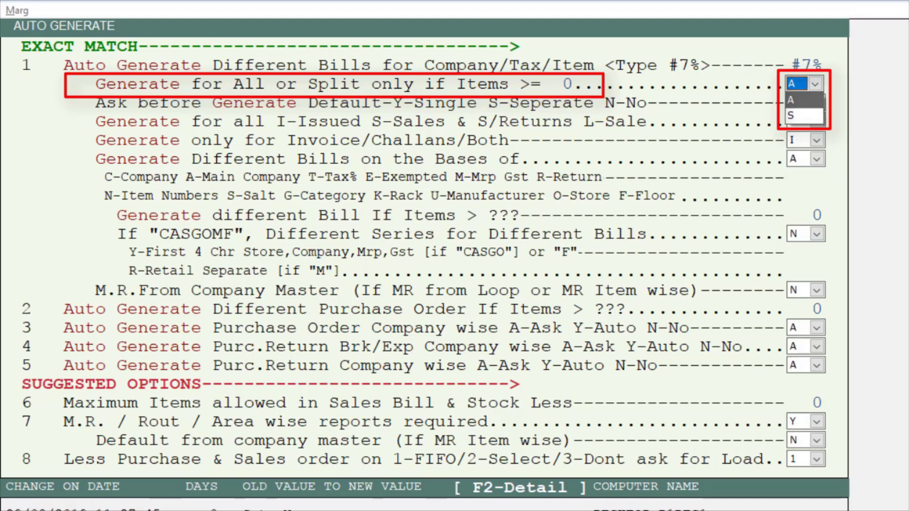
key(Down)
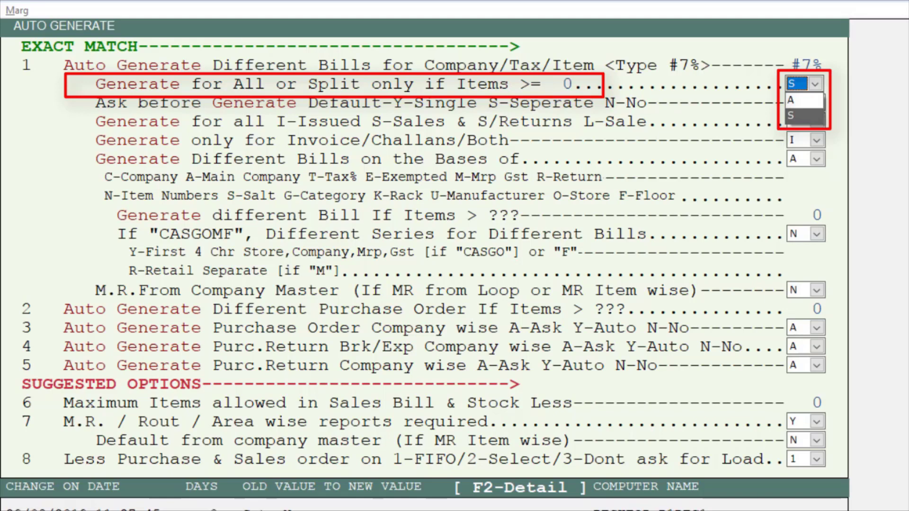
key(Return)
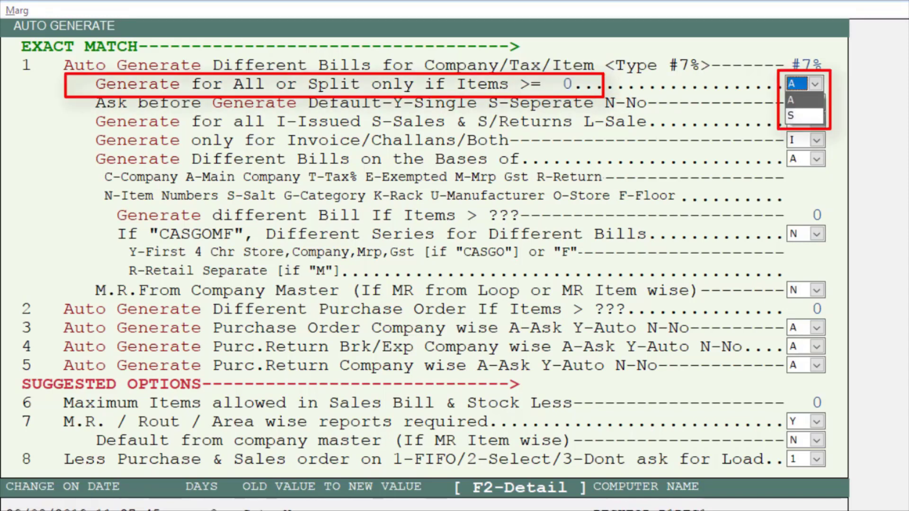
key(Return)
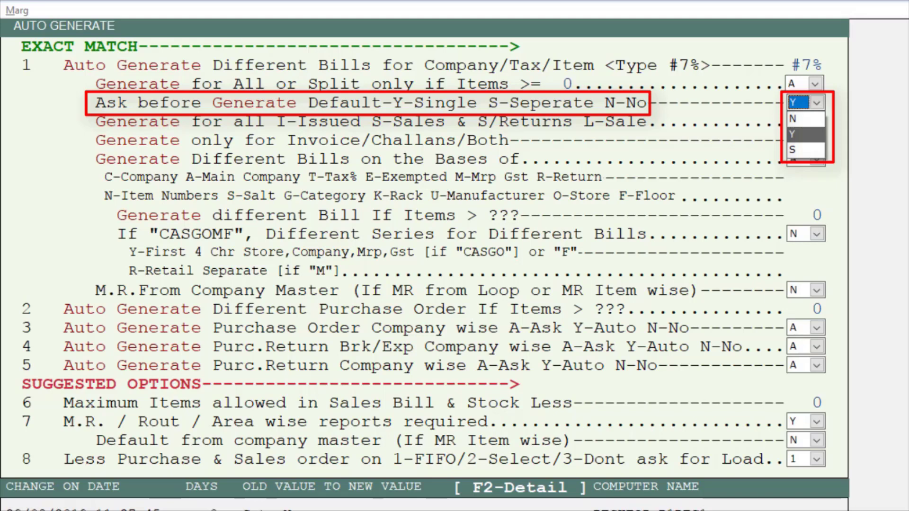
Step: Keep 'Ask before Generate' at Y (Single) and reach the Issued/Sales/Sale setting
key(Down)
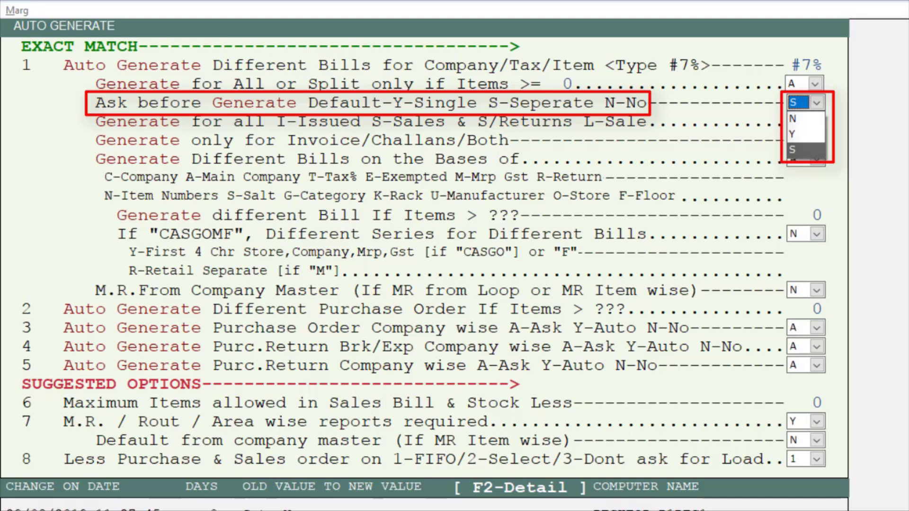
key(Up)
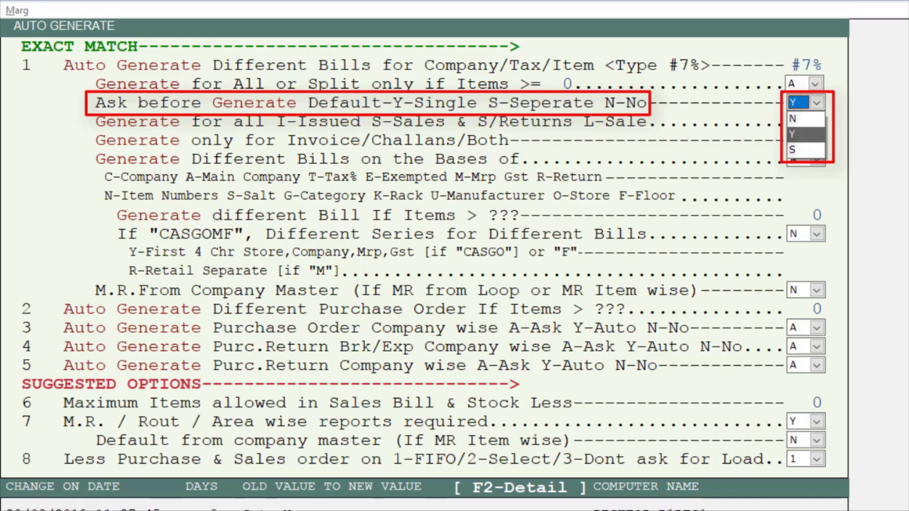
key(Return)
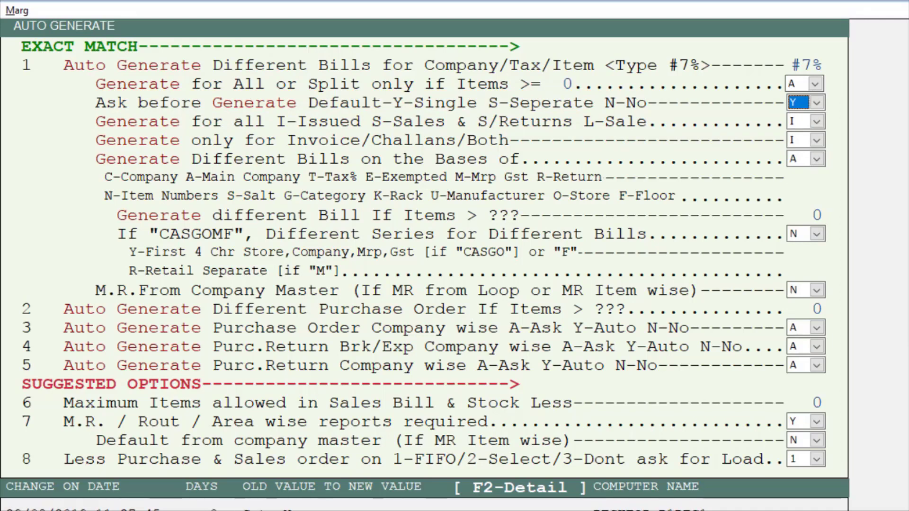
key(Return)
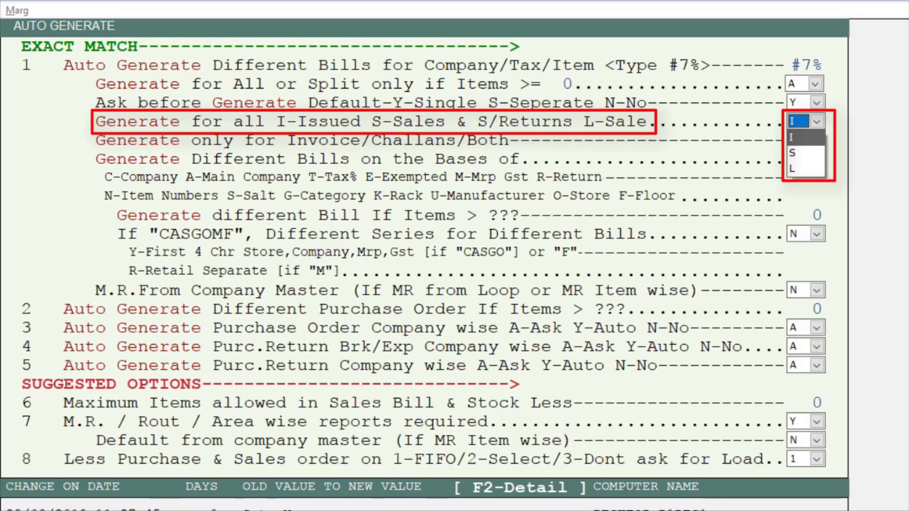
Step: Keep I (Issued) and set Invoice/Challans/Both to B (Both)
key(Return)
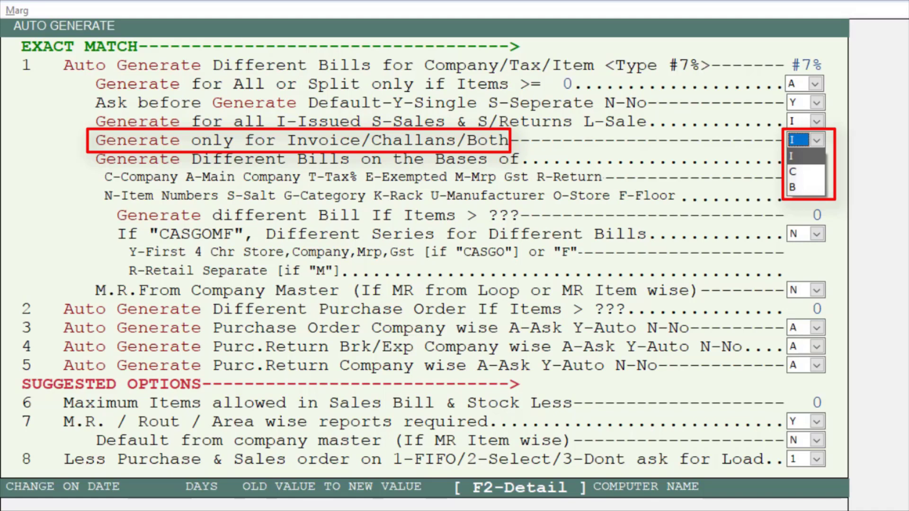
key(Down)
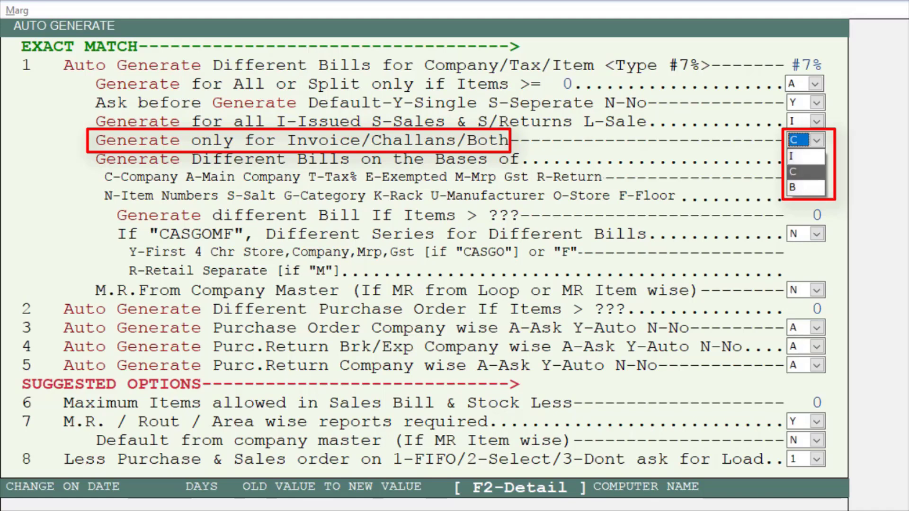
key(Down)
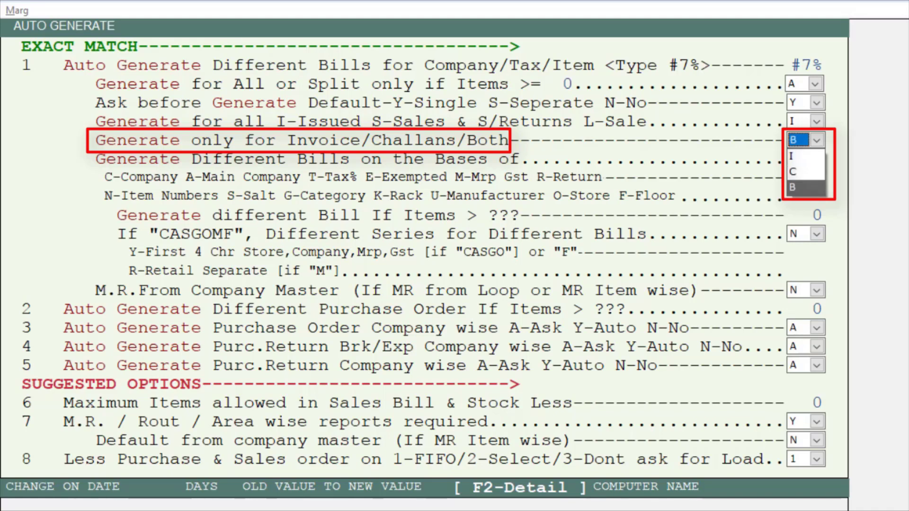
key(Return)
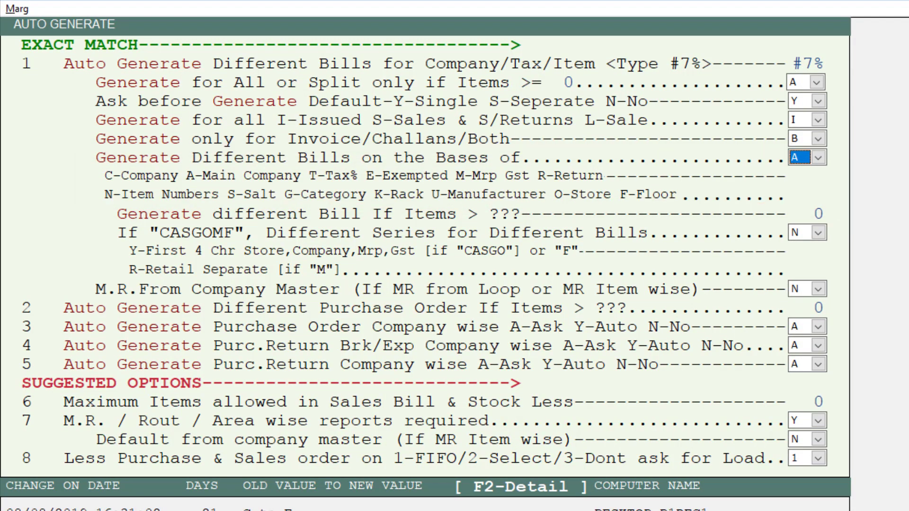
Step: Set the bill-splitting basis to F (Floor) and exit to save the settings
key(alt+Down)
key(f)
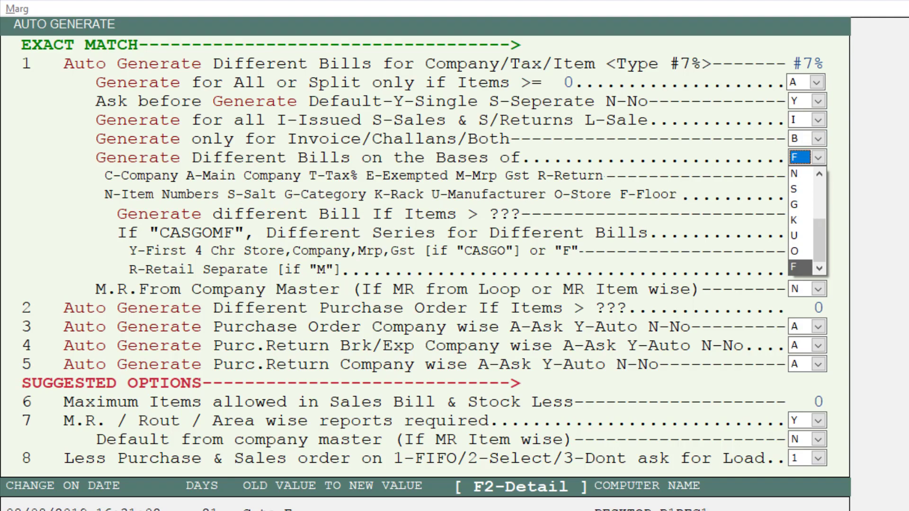
key(Escape)
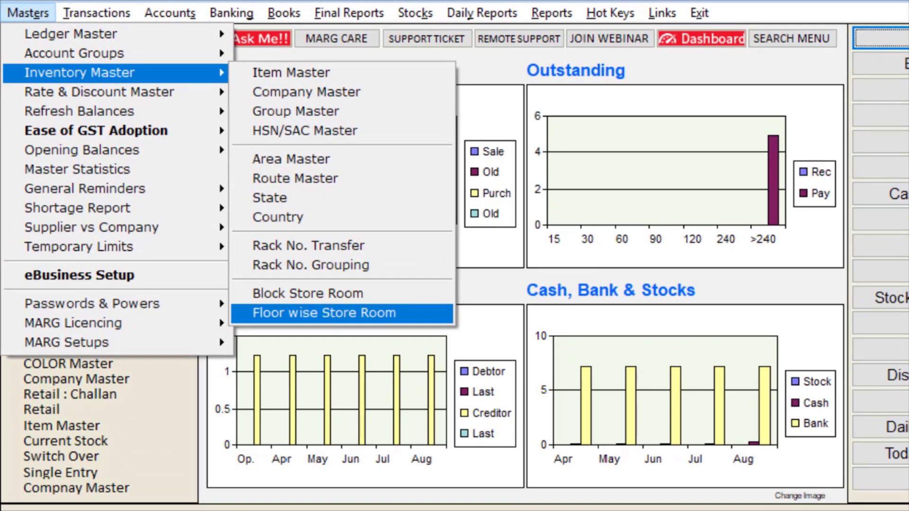
Step: Assign store rooms 1–3 to Floor 1 and 4–6 to Floor 2, then save the layout
key(Return)
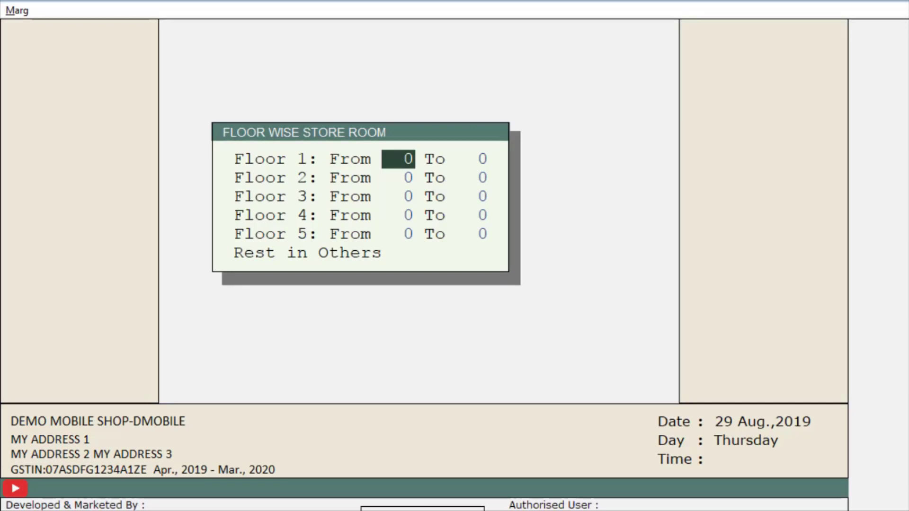
text(1)
key(Return)
text(3)
key(Return)
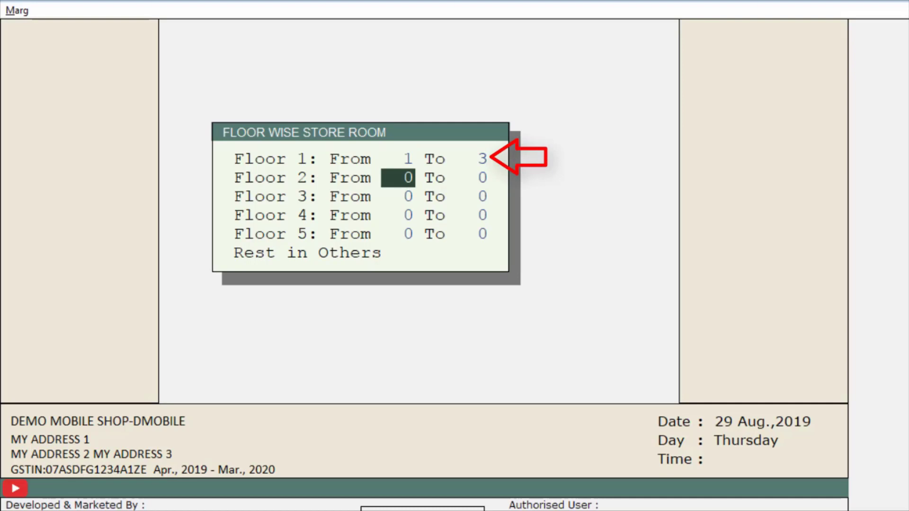
text(4)
key(Return)
text(6)
key(Return)
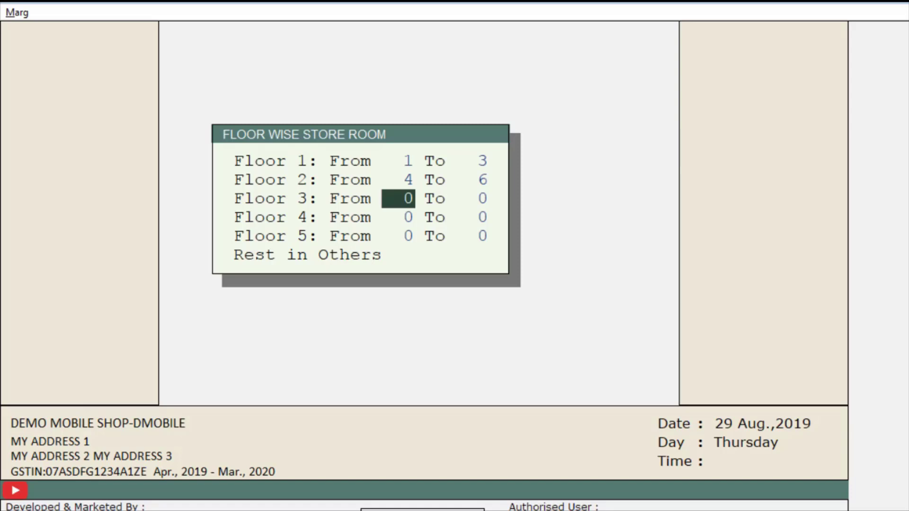
key(Return)
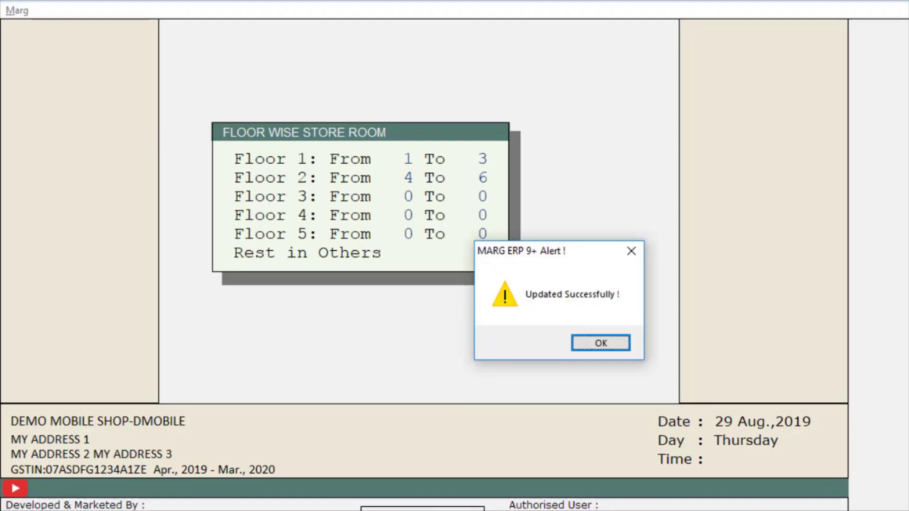
key(Return)
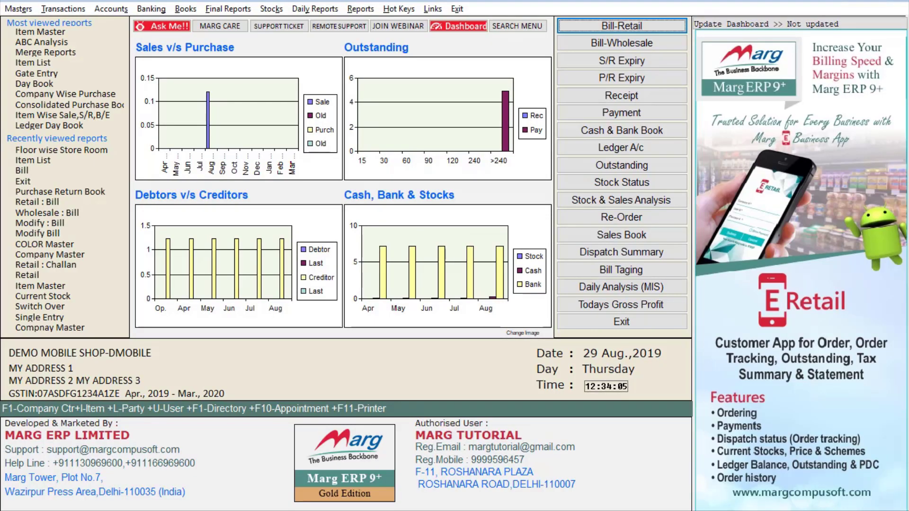
Step: Open the Company Master list under Masters > Inventory Master
key(alt+m)
key(Down)
key(Down)
key(Right)
key(Down)
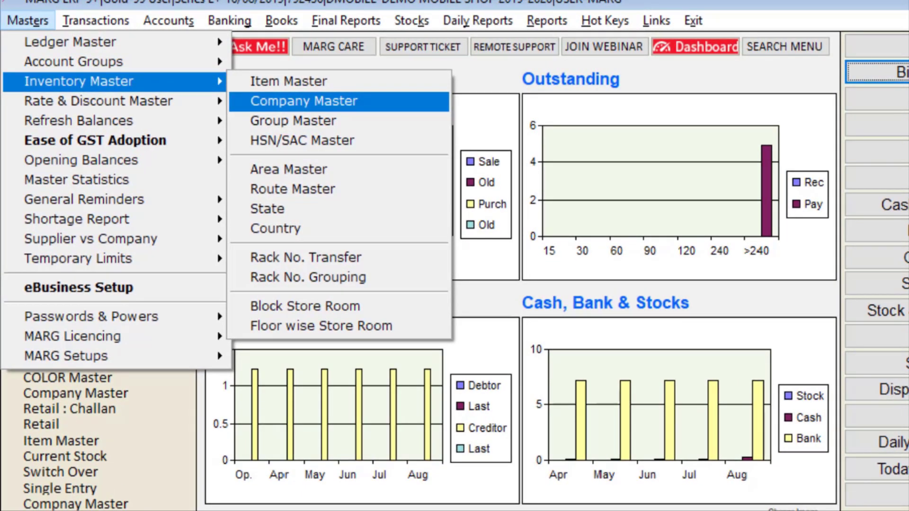
key(Return)
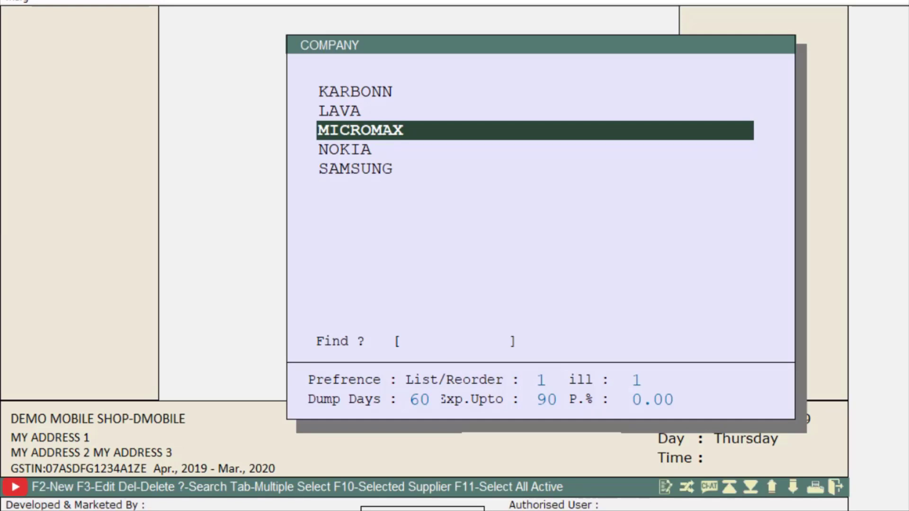
Step: Set Store Room No. 1 for MICROMAX, 4 for NOKIA and 2 for SAMSUNG, saving each
key(Return)
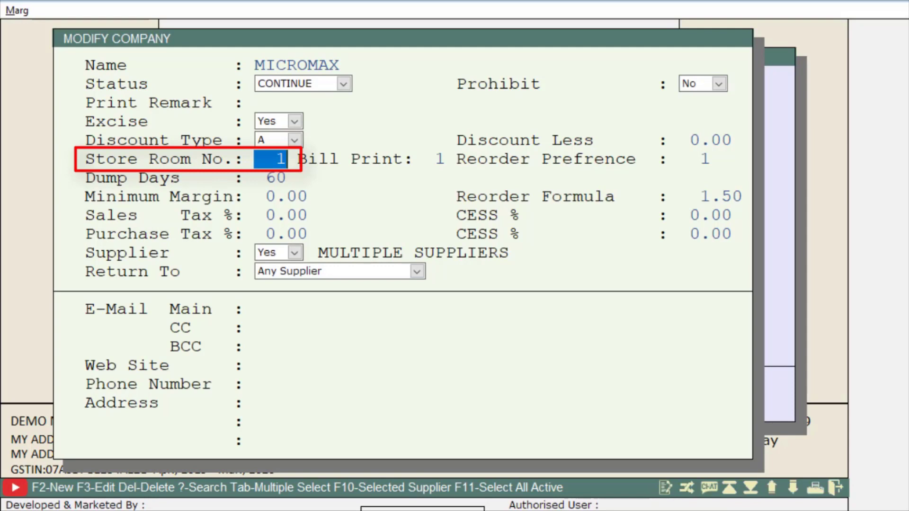
key(Page_Down)
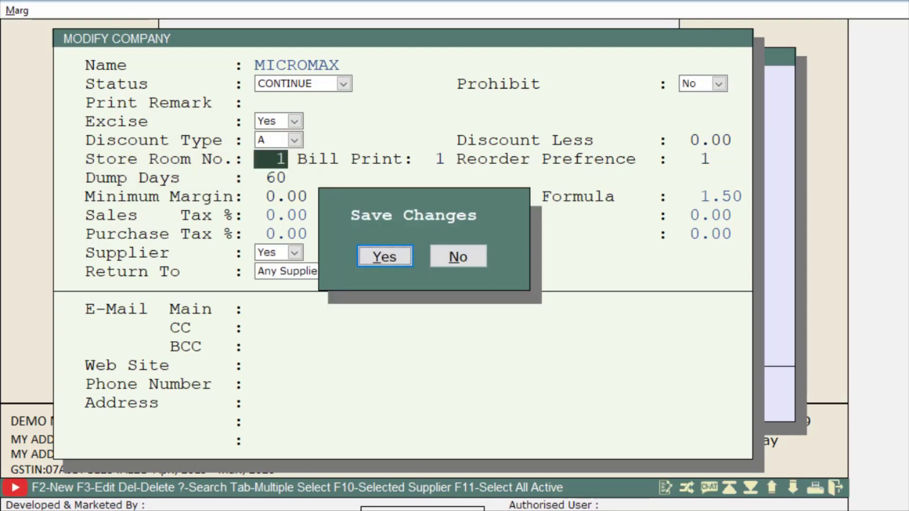
key(Return)
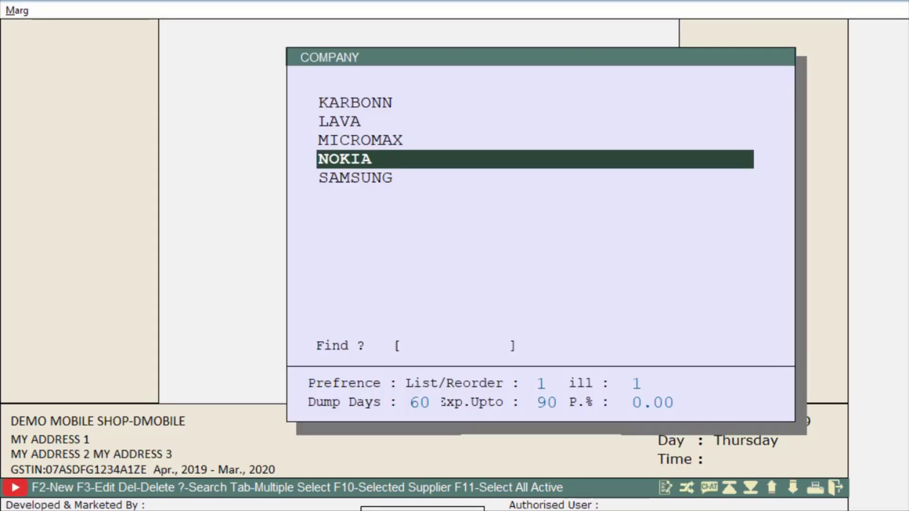
key(Return)
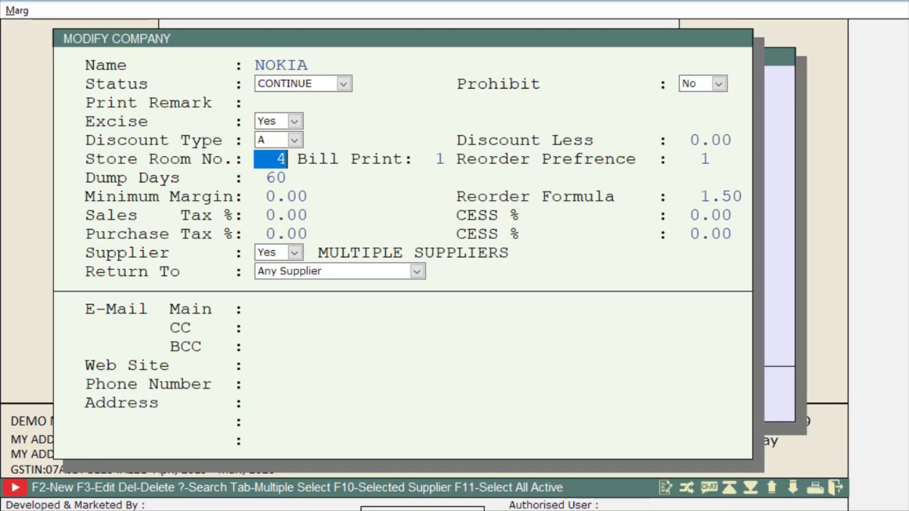
key(Escape)
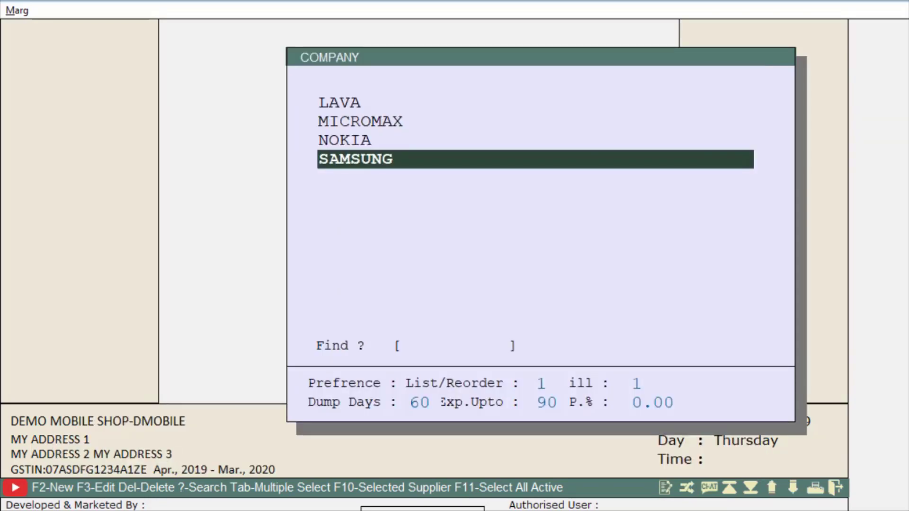
key(Return)
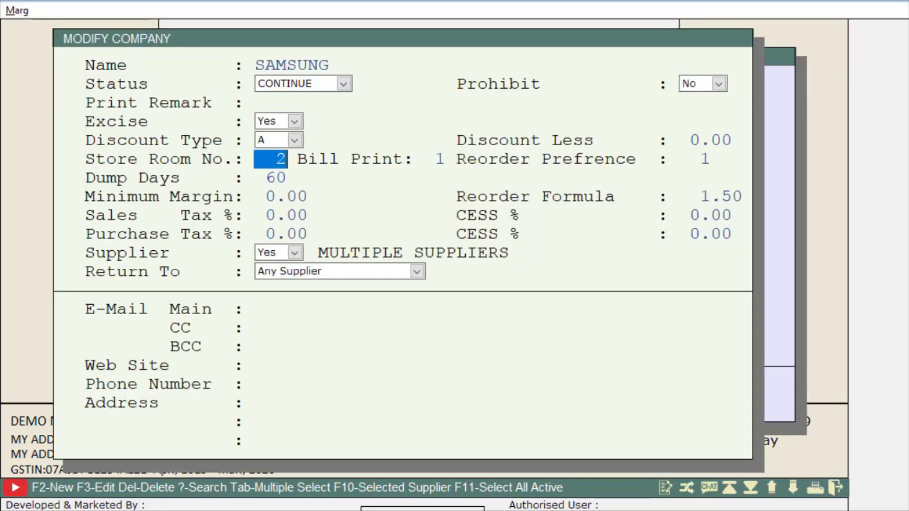
key(Escape)
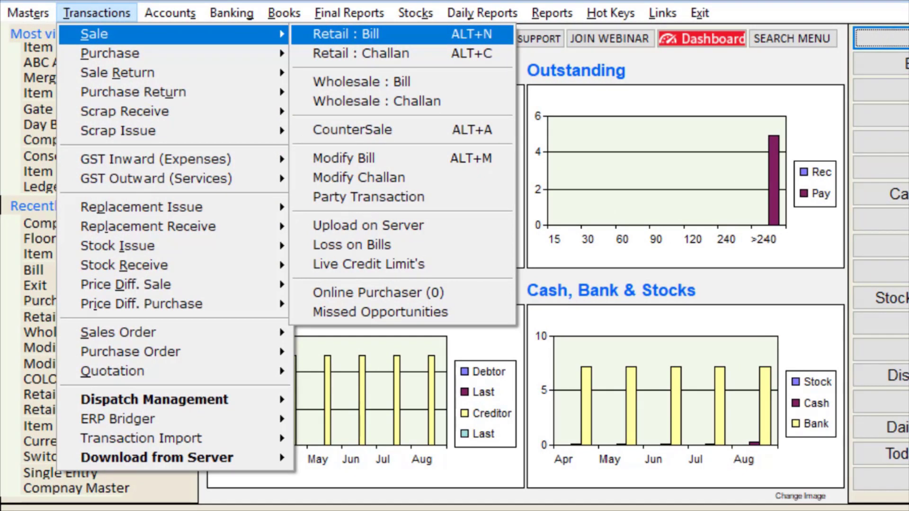
Step: Bill MICROMAX X1 IXTRA ×1, SAMSUNG BATTERY ×1 and NOKIA BH 108 BT ×2 in a retail sale
key(Return)
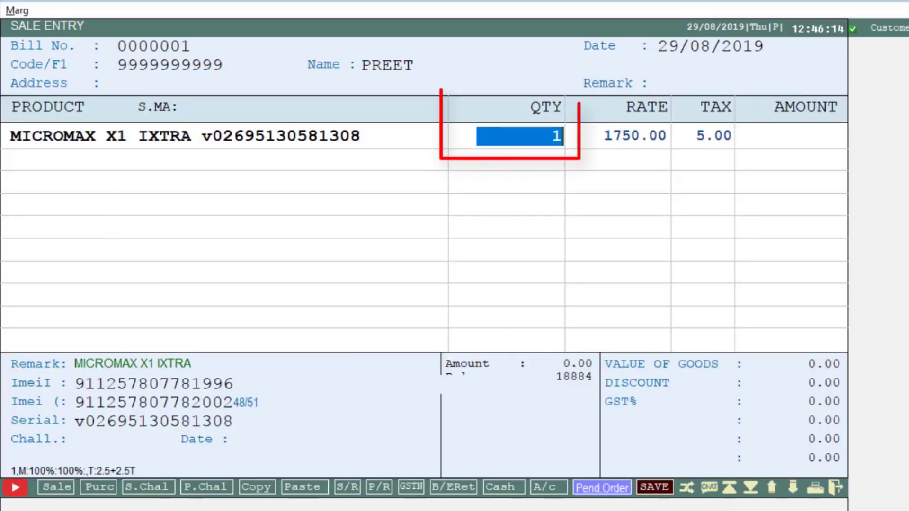
key(Return)
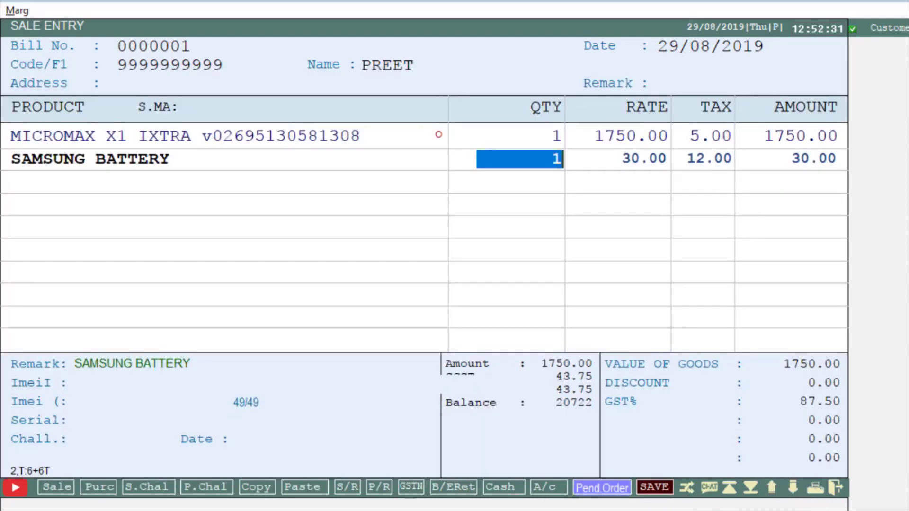
key(Return)
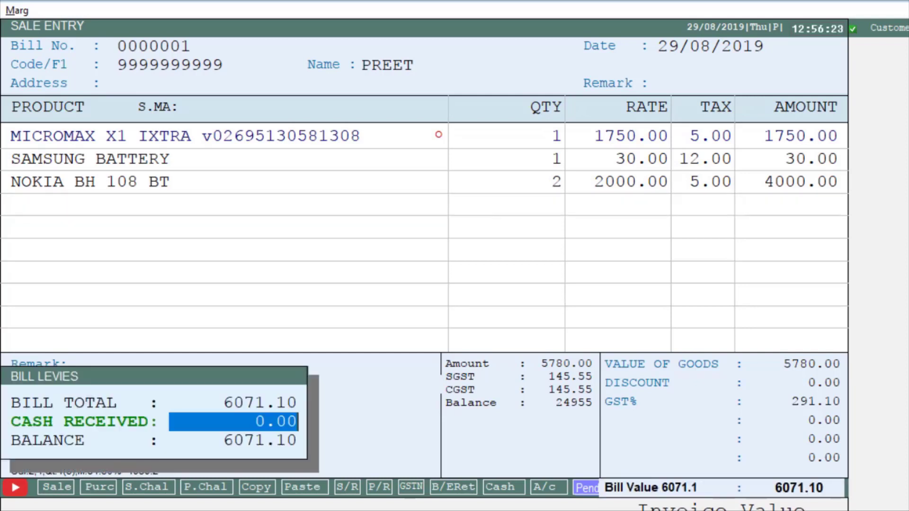
key(Tab)
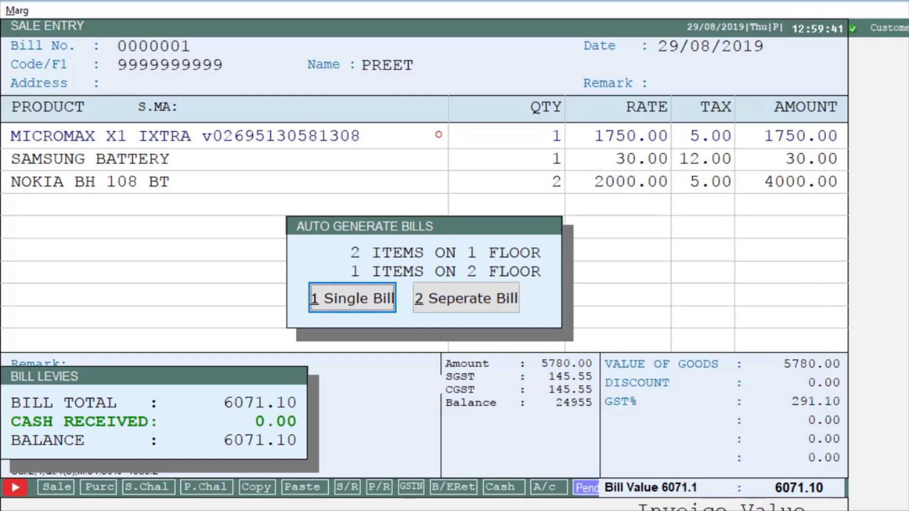
Step: Choose '2 Seperate Bill' to save the sale as one bill per floor
click(466, 298)
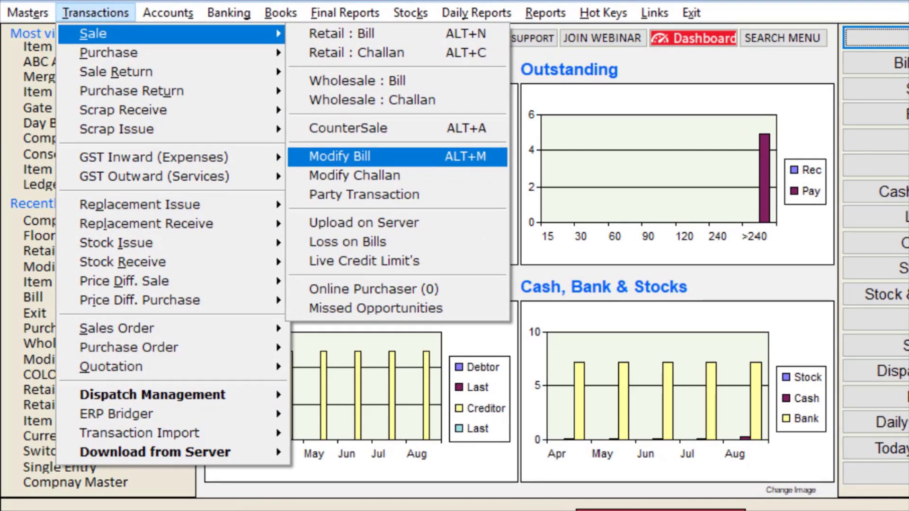
Step: Review bill 0000001 (MICROMAX, SAMSUNG) and then bill 0000002 (NOKIA) in Modify Bill
key(Return)
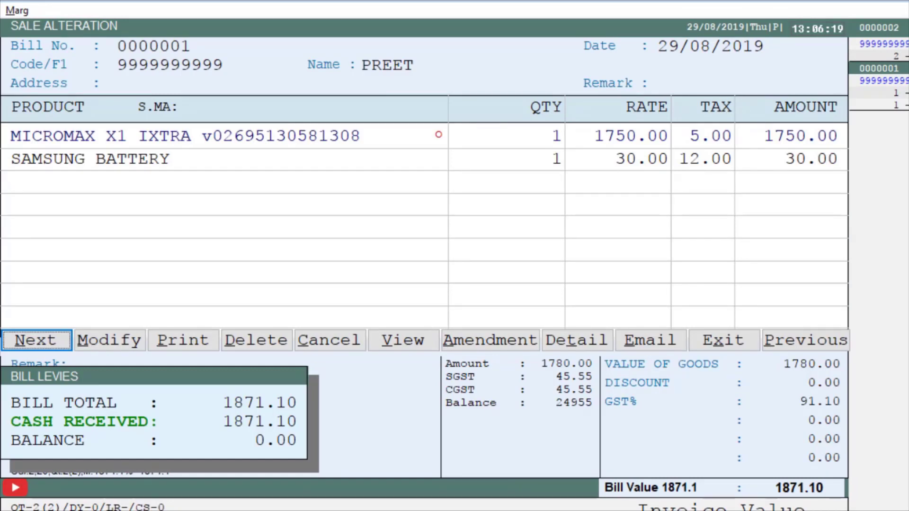
key(Return)
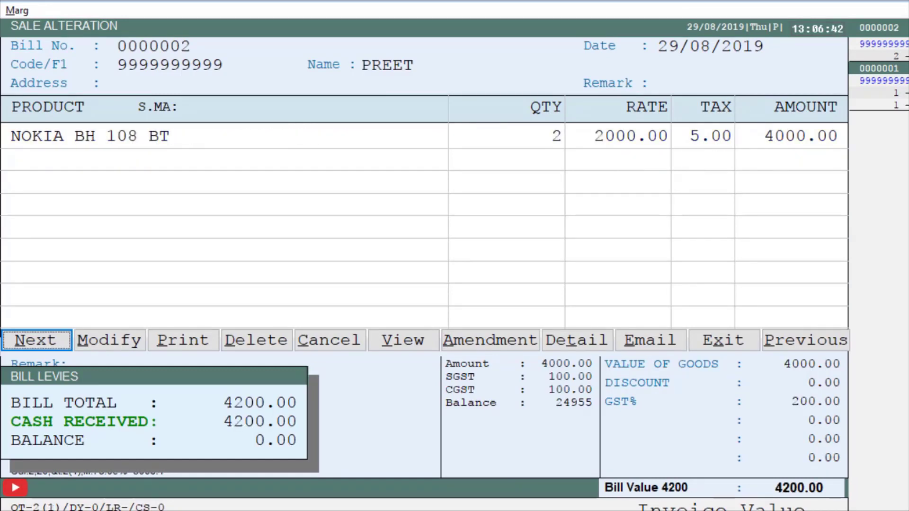